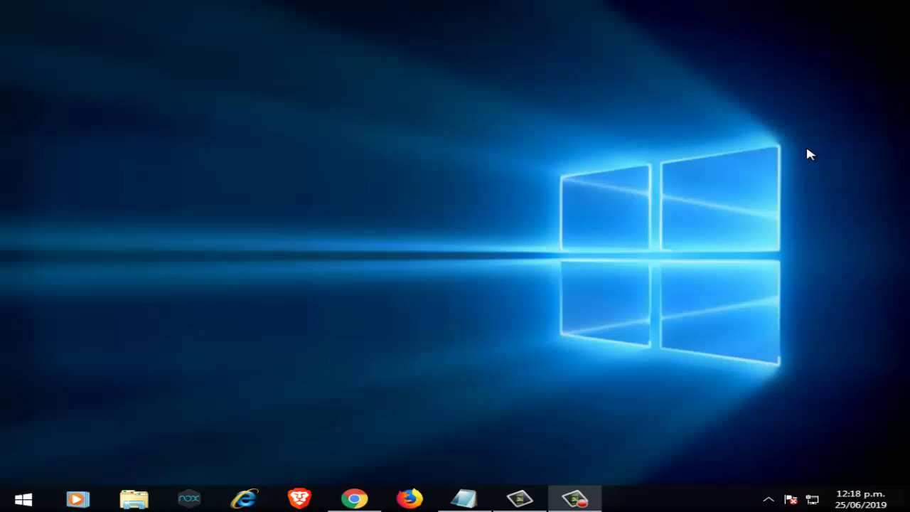
Step: Search Windows for "administrador de" and open Administrador de dispositivos
{"action": "left_click", "coordinate": [36, 492]}
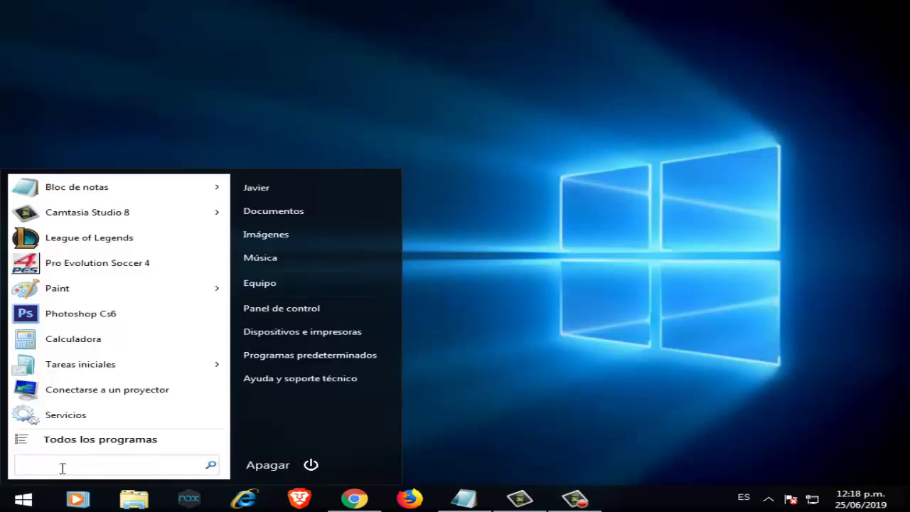
{"action": "type", "text": "ad"}
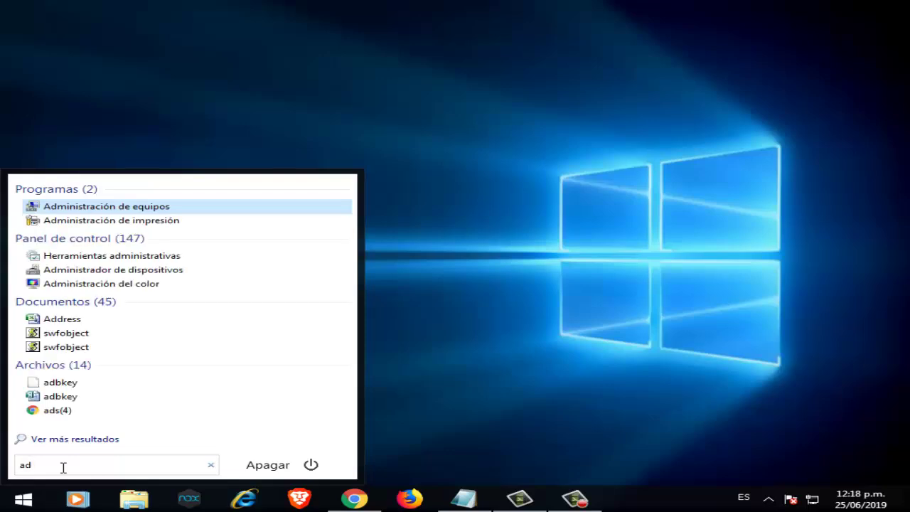
{"action": "type", "text": "nu"}
{"action": "key", "text": "BackSpace"}
{"action": "key", "text": "BackSpace"}
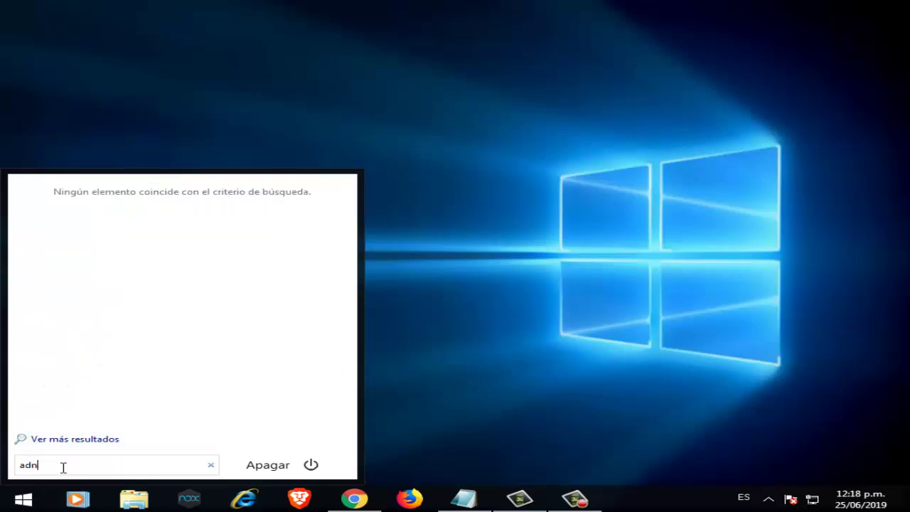
{"action": "type", "text": "minist"}
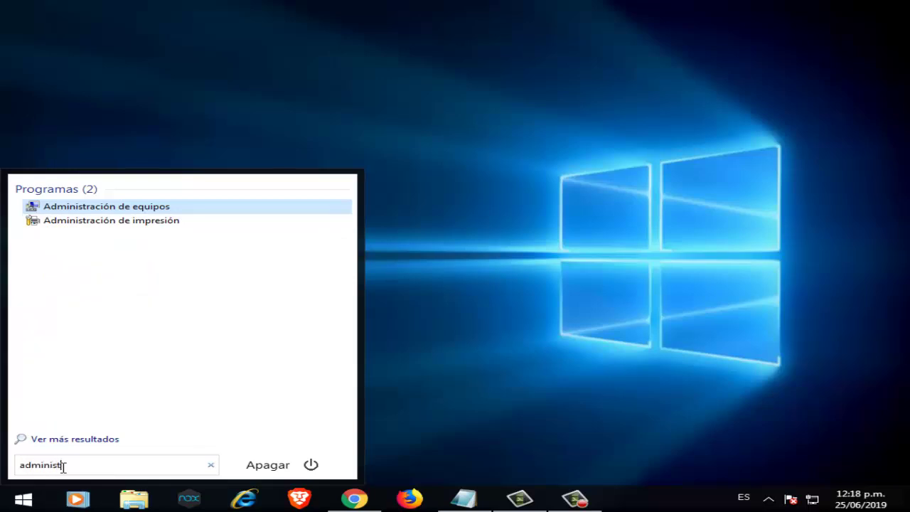
{"action": "type", "text": "rador de"}
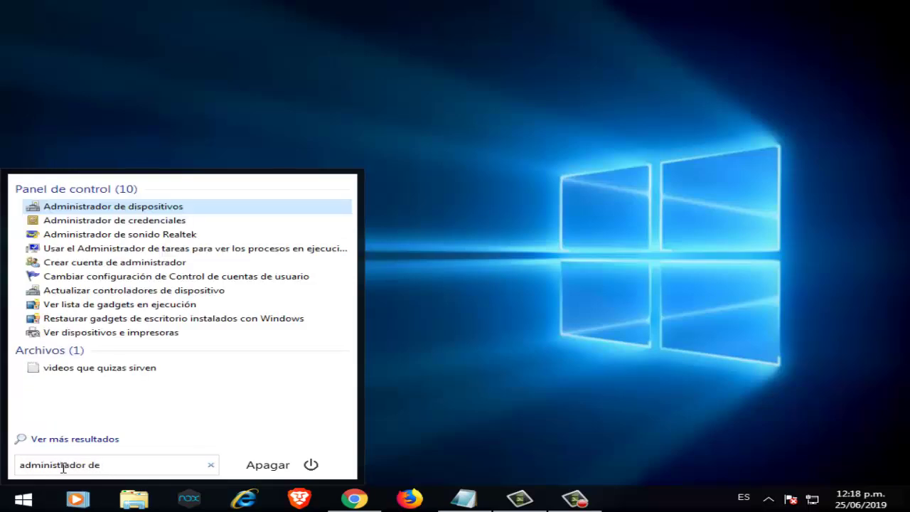
{"action": "left_click", "coordinate": [117, 208]}
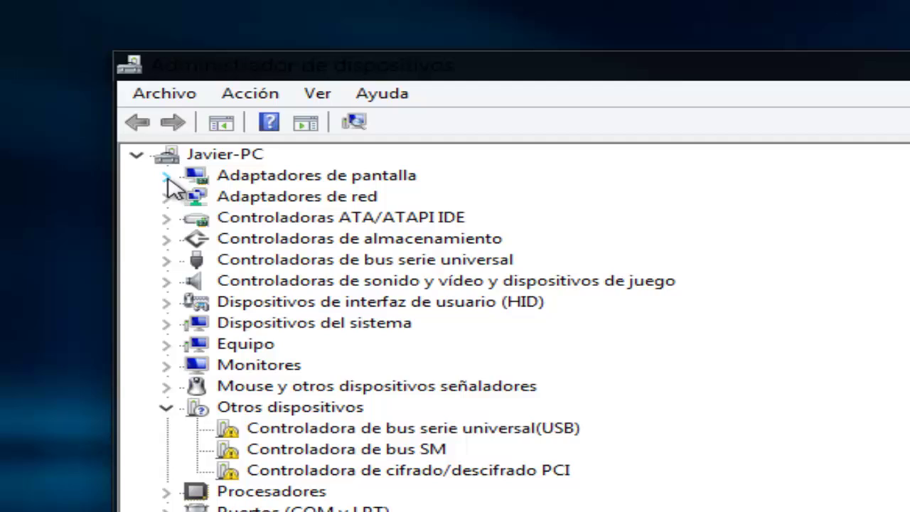
Step: Run an automatic driver software update for the Intel(R) HD Graphics display adapter, and close the wizard and the device manager
{"action": "left_click", "coordinate": [95, 100]}
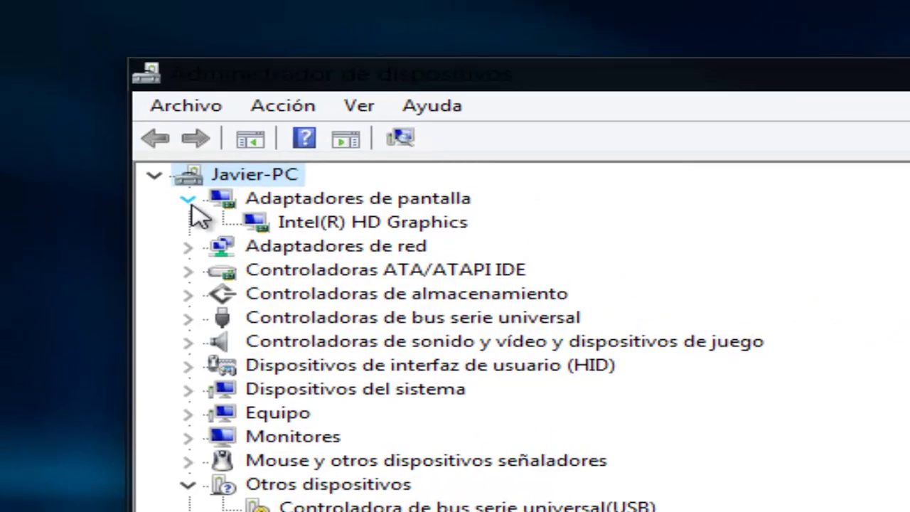
{"action": "left_click", "coordinate": [359, 222]}
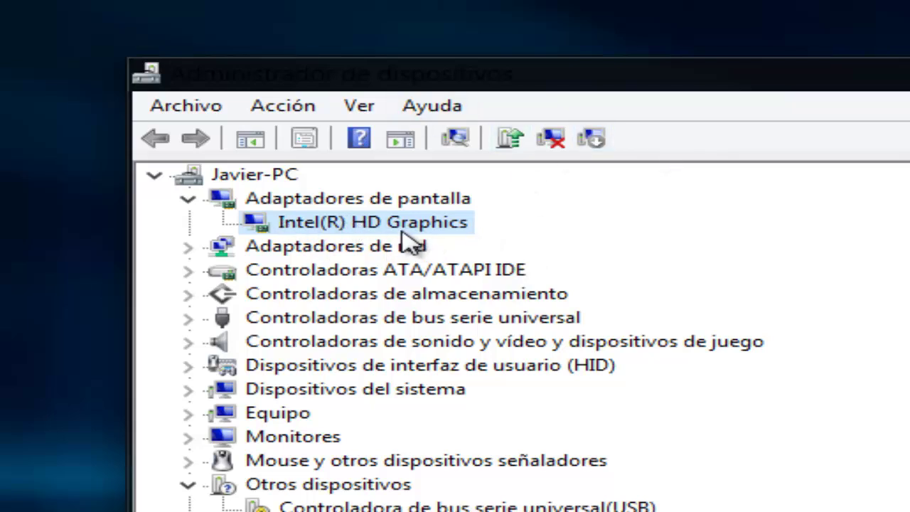
{"action": "right_click", "coordinate": [352, 229]}
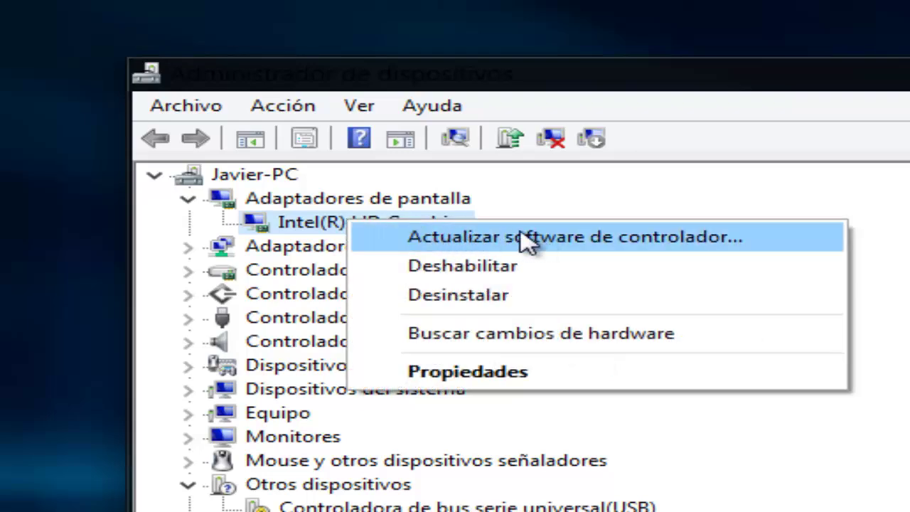
{"action": "left_click", "coordinate": [575, 230]}
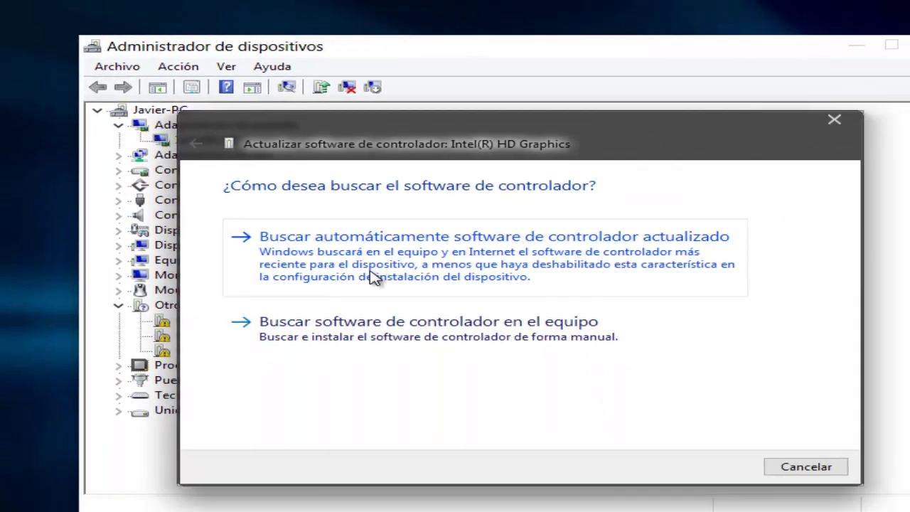
{"action": "left_click", "coordinate": [589, 437]}
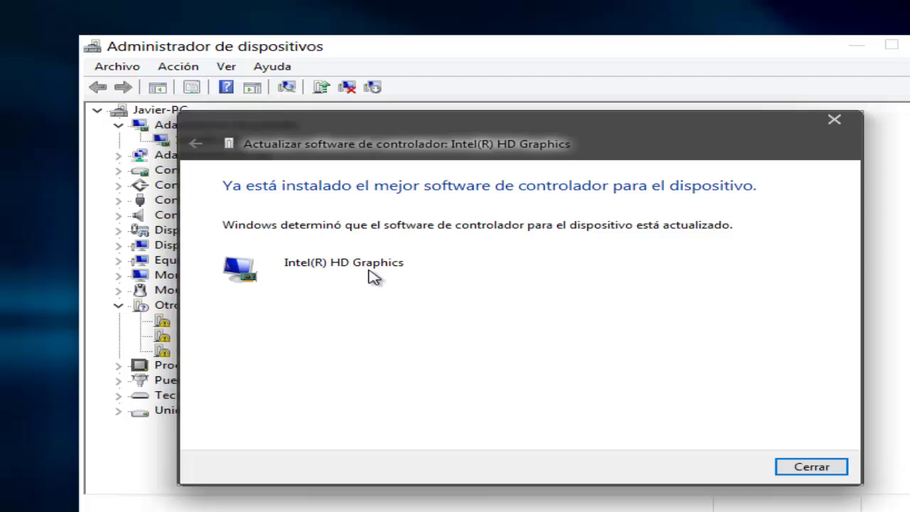
{"action": "left_click", "coordinate": [818, 471]}
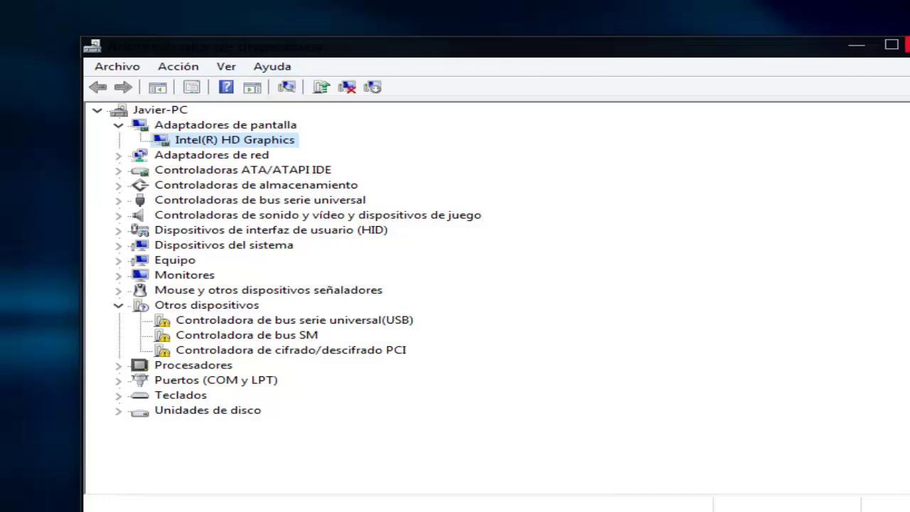
{"action": "left_click", "coordinate": [905, 44]}
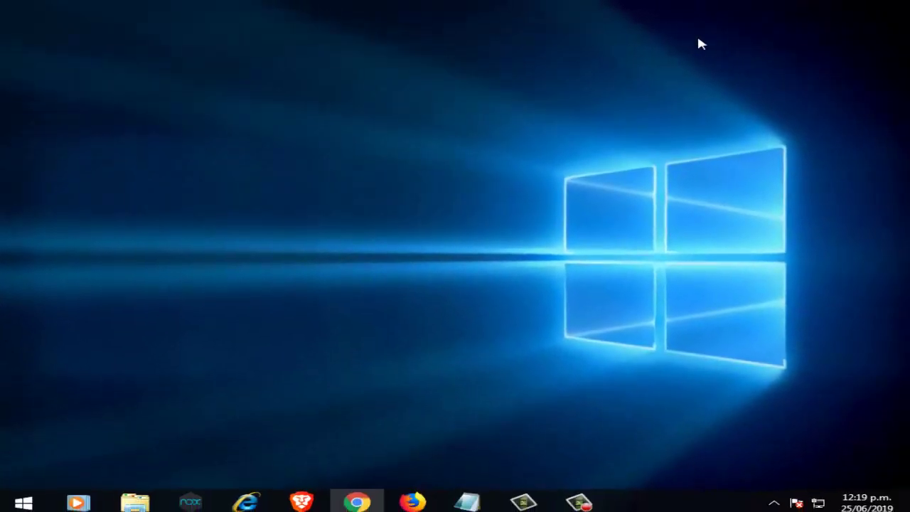
Step: Search Windows for cmd and open the command prompt as administrator
{"action": "left_click", "coordinate": [8, 504]}
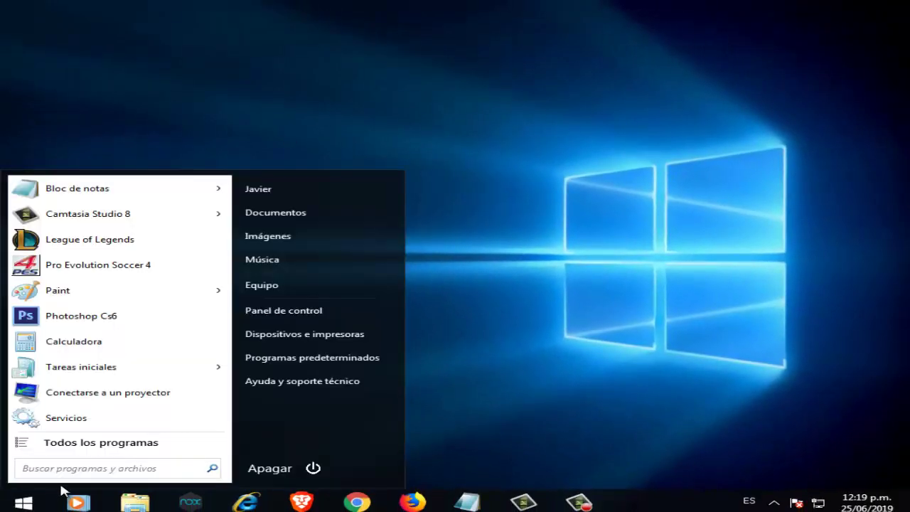
{"action": "left_click", "coordinate": [53, 469]}
{"action": "type", "text": "c"}
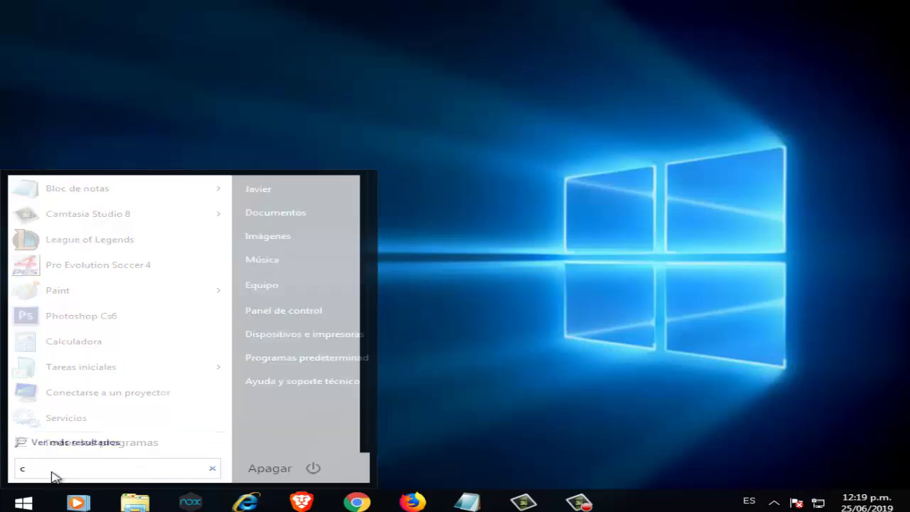
{"action": "type", "text": "md"}
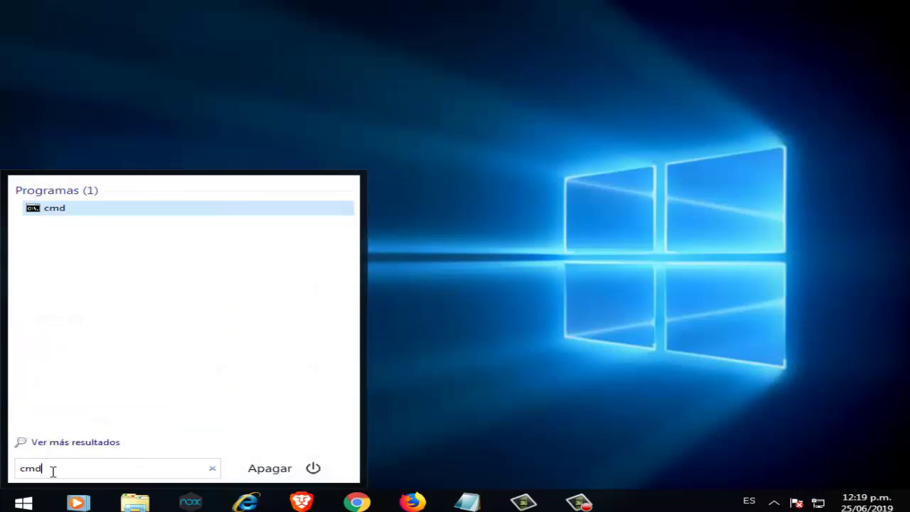
{"action": "right_click", "coordinate": [78, 213]}
{"action": "left_click", "coordinate": [116, 232]}
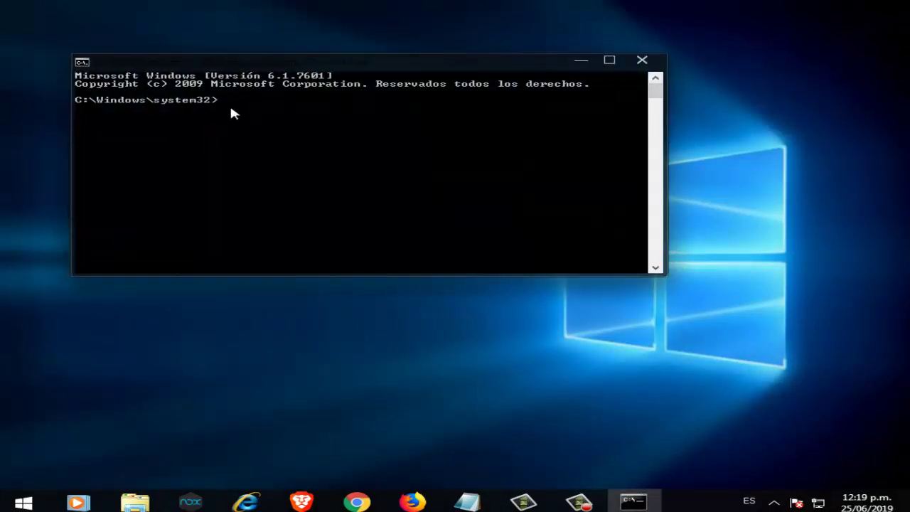
Step: Enter the command sfc /scannow at the prompt without running it, and close the command window
{"action": "type", "text": "sfc /scann"}
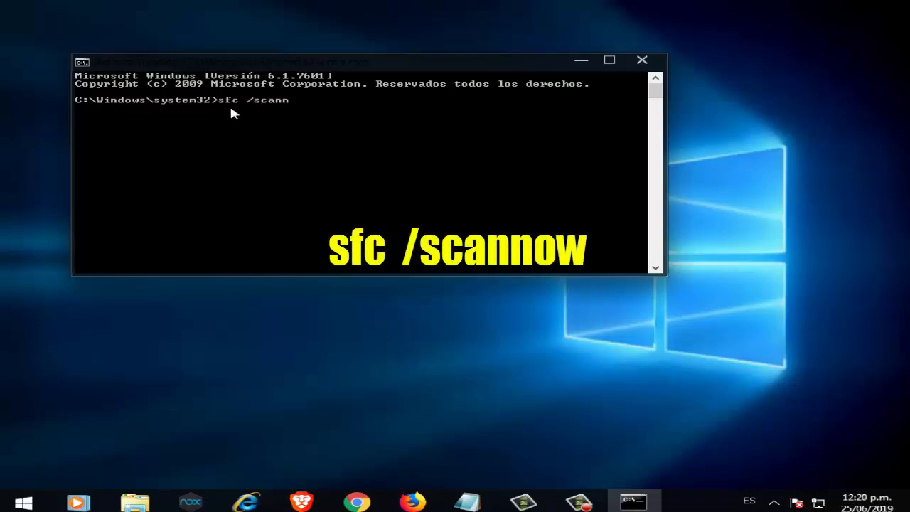
{"action": "type", "text": "ow"}
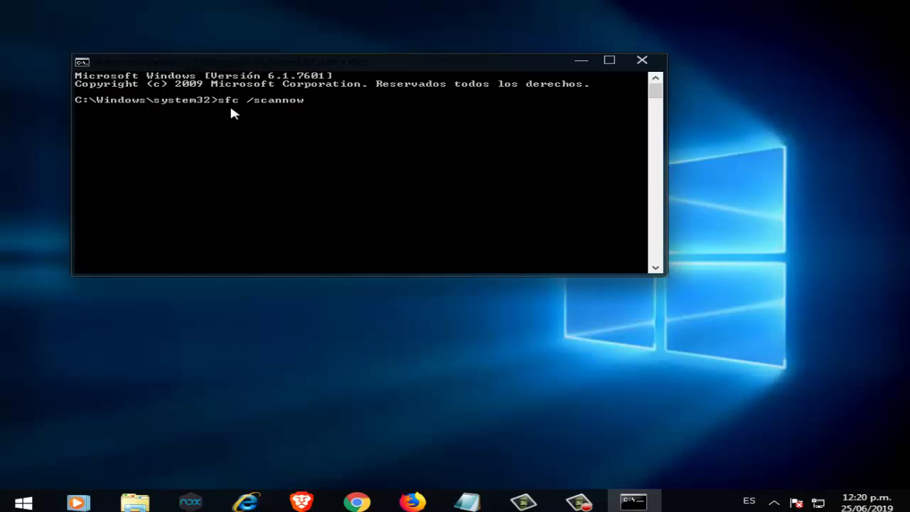
{"action": "left_click", "coordinate": [642, 60]}
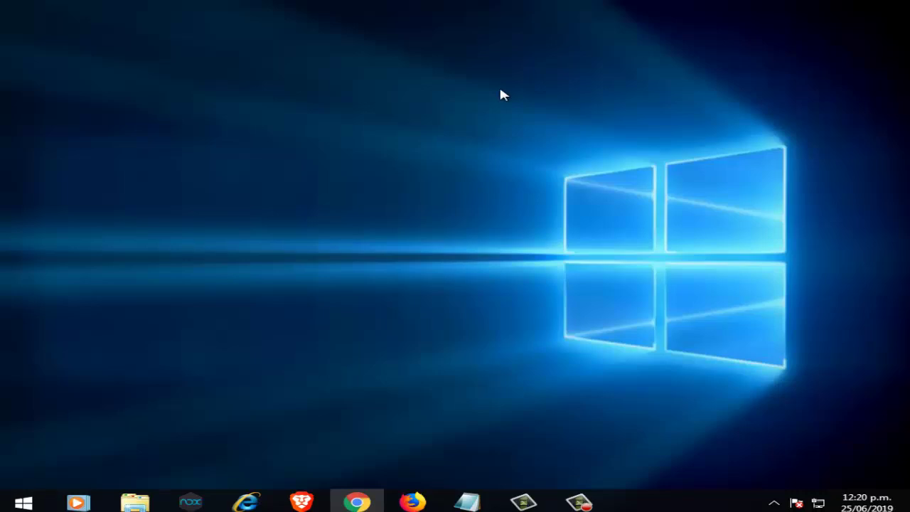
Step: Open the properties of Disco local (C:) from Equipo and show its maintenance tools
{"action": "left_click", "coordinate": [23, 503]}
{"action": "left_click", "coordinate": [313, 285]}
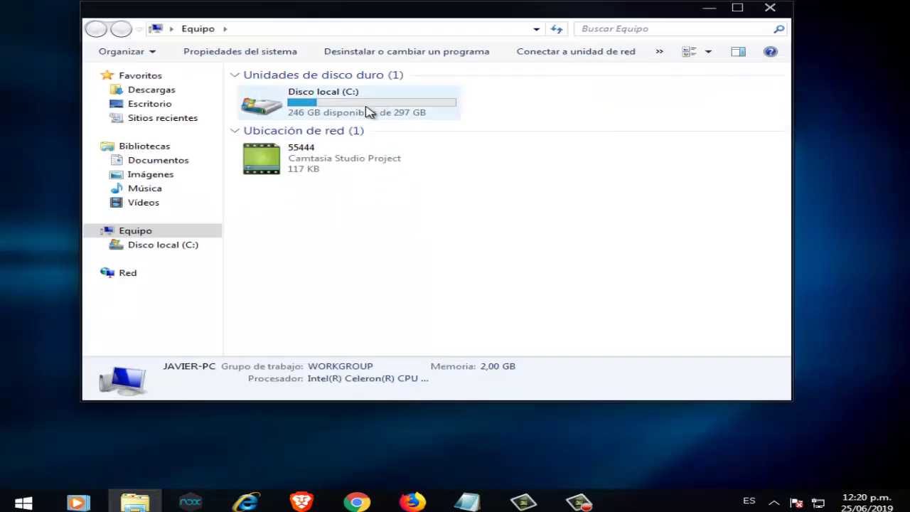
{"action": "right_click", "coordinate": [264, 101]}
{"action": "left_click", "coordinate": [314, 291]}
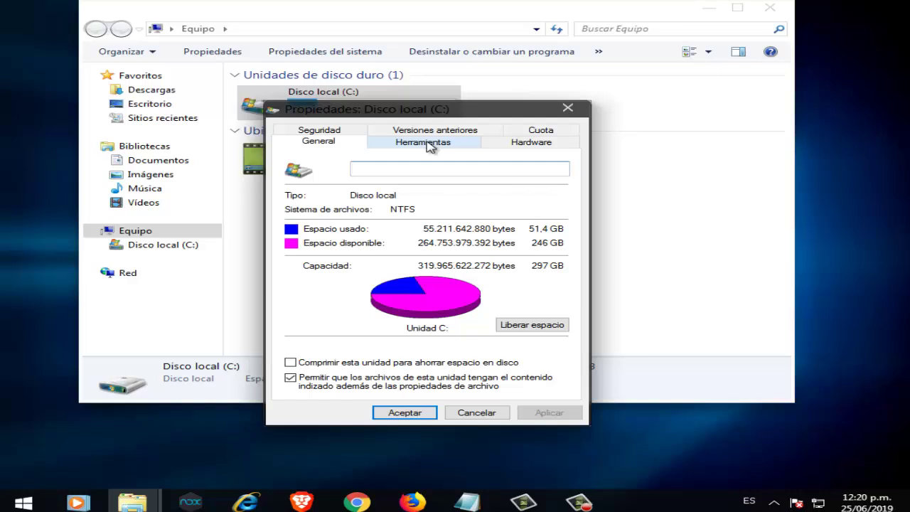
{"action": "left_click", "coordinate": [429, 145]}
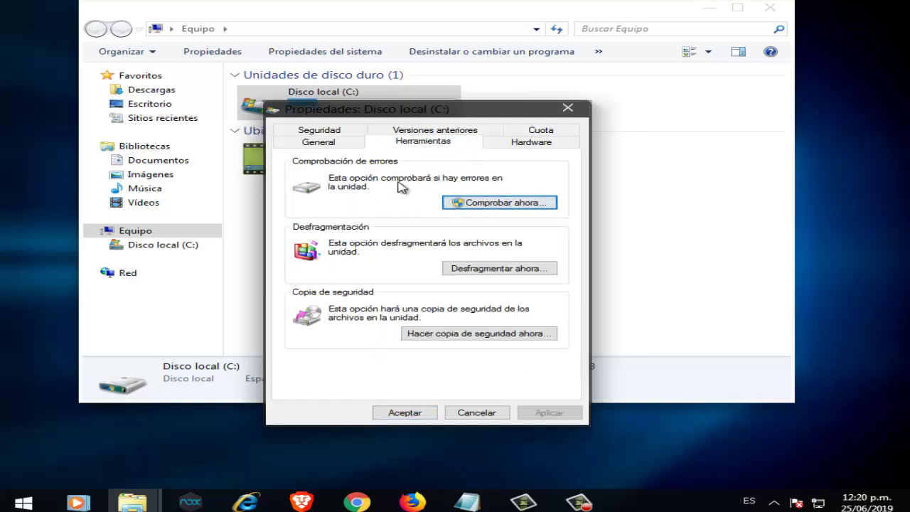
Step: Set up the error check of drive C: with automatic repair and bad-sector recovery enabled, cancel it, and close the drive's windows
{"action": "left_click", "coordinate": [516, 211]}
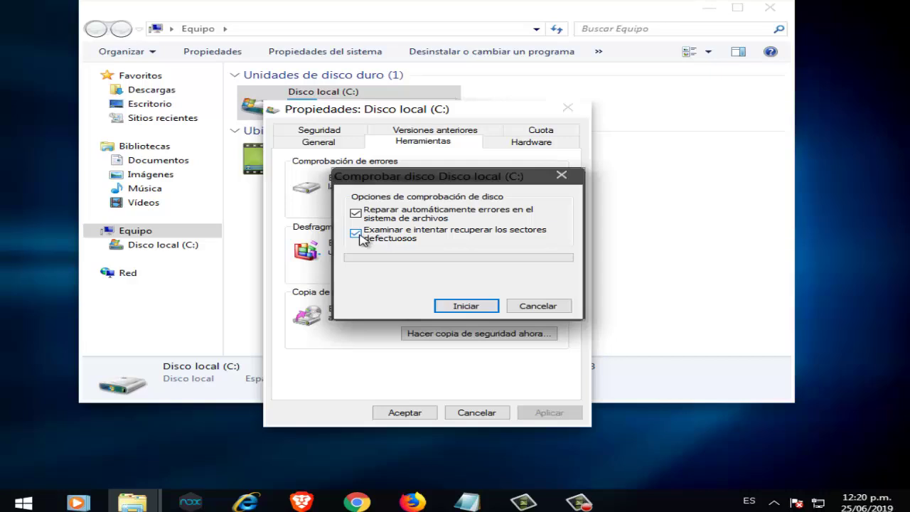
{"action": "left_click", "coordinate": [546, 306]}
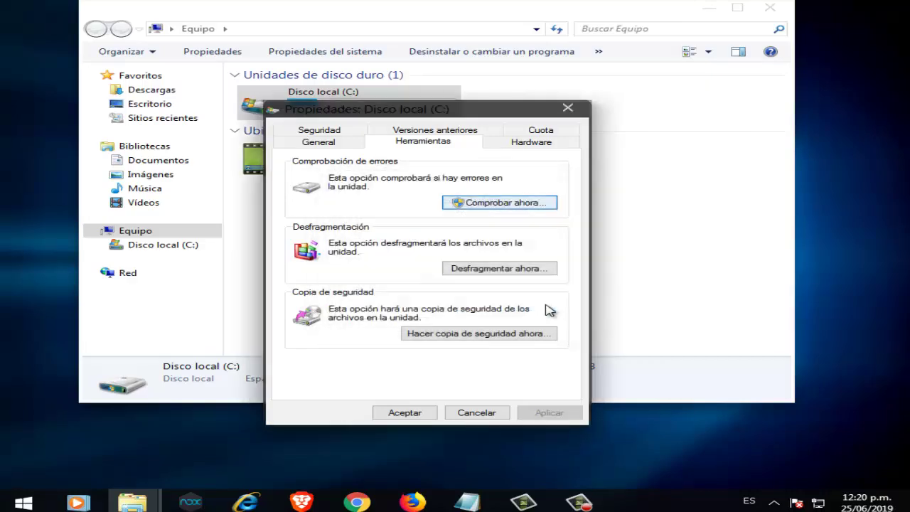
{"action": "left_click", "coordinate": [500, 415]}
{"action": "left_click", "coordinate": [770, 8]}
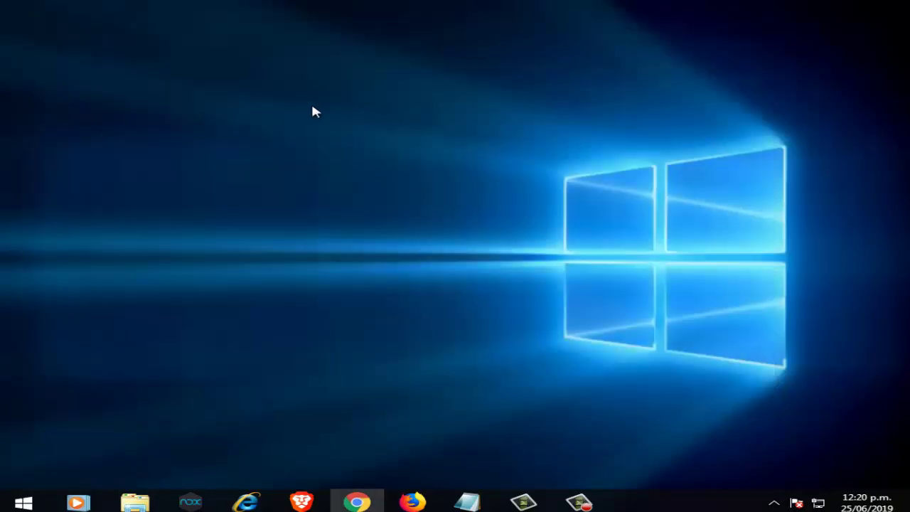
Step: Refresh the Windows desktop repeatedly, about a dozen times
{"action": "right_click", "coordinate": [308, 107]}
{"action": "left_click", "coordinate": [425, 145]}
{"action": "right_click", "coordinate": [290, 97]}
{"action": "left_click", "coordinate": [386, 140]}
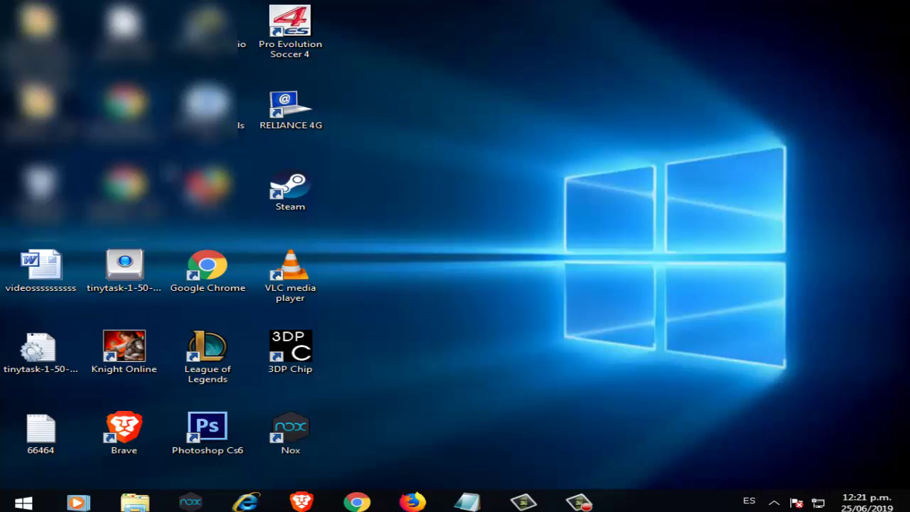
{"action": "right_click", "coordinate": [432, 13]}
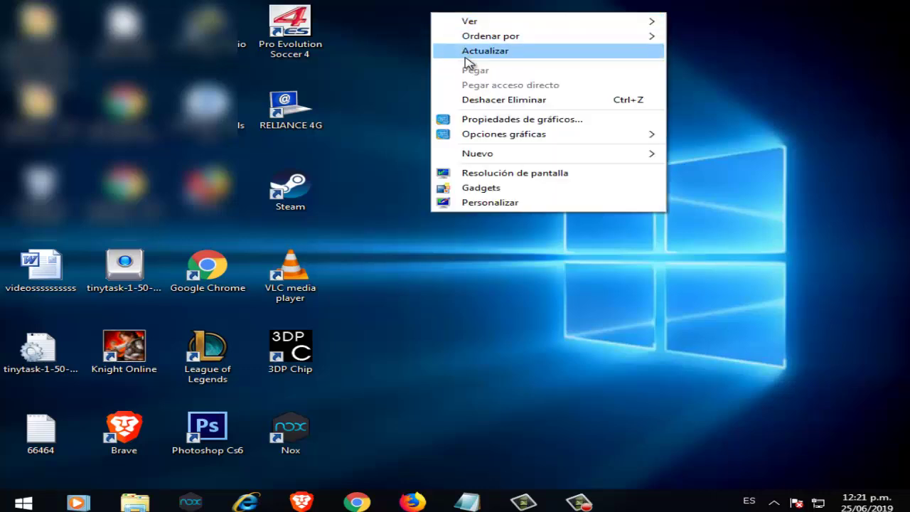
{"action": "left_click", "coordinate": [471, 52]}
{"action": "right_click", "coordinate": [443, 32]}
{"action": "left_click", "coordinate": [473, 77]}
{"action": "right_click", "coordinate": [401, 33]}
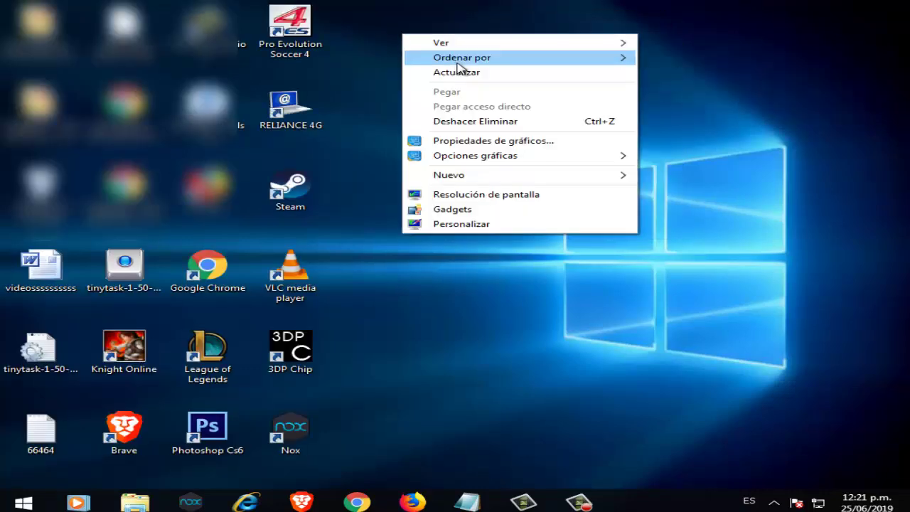
{"action": "left_click", "coordinate": [463, 71]}
{"action": "right_click", "coordinate": [437, 59]}
{"action": "left_click", "coordinate": [502, 97]}
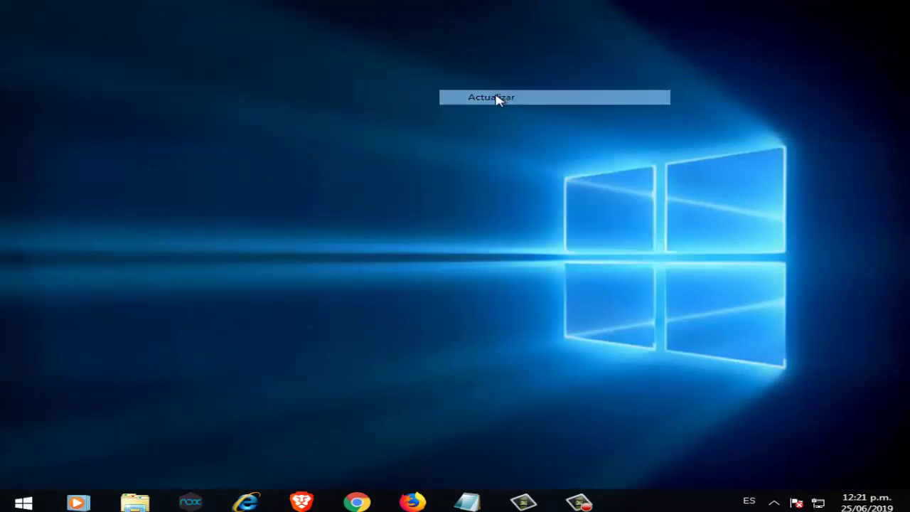
{"action": "right_click", "coordinate": [443, 60]}
{"action": "left_click", "coordinate": [498, 98]}
{"action": "right_click", "coordinate": [444, 59]}
{"action": "left_click", "coordinate": [513, 97]}
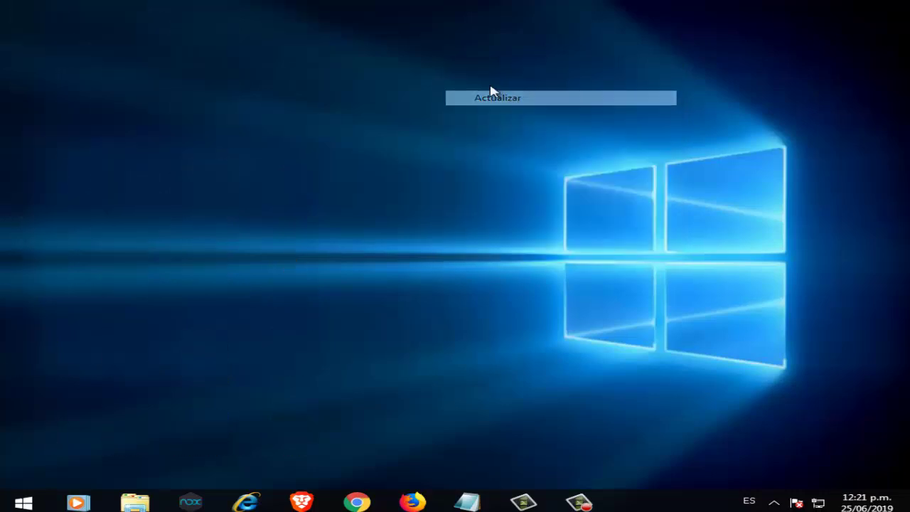
{"action": "right_click", "coordinate": [470, 74]}
{"action": "left_click", "coordinate": [545, 113]}
{"action": "right_click", "coordinate": [446, 81]}
{"action": "left_click", "coordinate": [506, 119]}
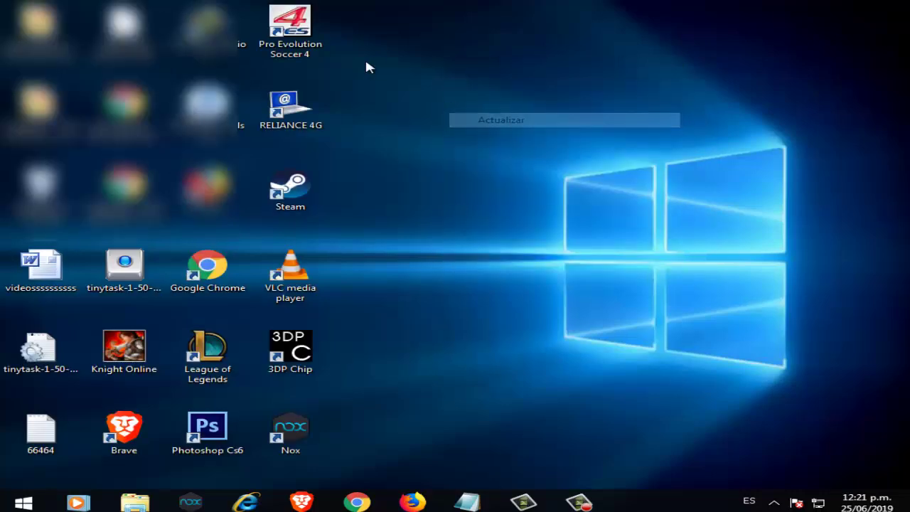
{"action": "right_click", "coordinate": [365, 61]}
{"action": "left_click", "coordinate": [406, 100]}
{"action": "right_click", "coordinate": [348, 66]}
{"action": "left_click", "coordinate": [411, 103]}
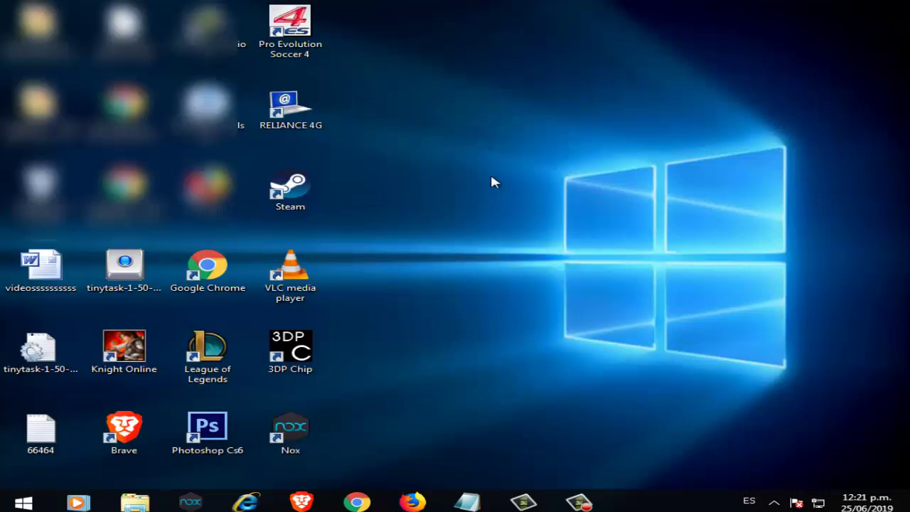
Step: Open the League of Legends desktop shortcut's properties and go to the folder containing its target file, LeagueClient
{"action": "right_click", "coordinate": [223, 351]}
{"action": "left_click", "coordinate": [310, 335]}
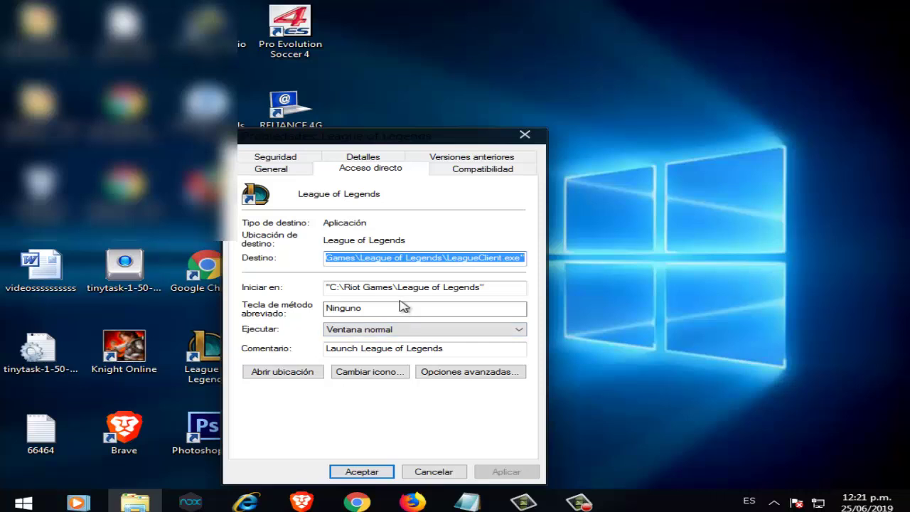
{"action": "left_click", "coordinate": [282, 372]}
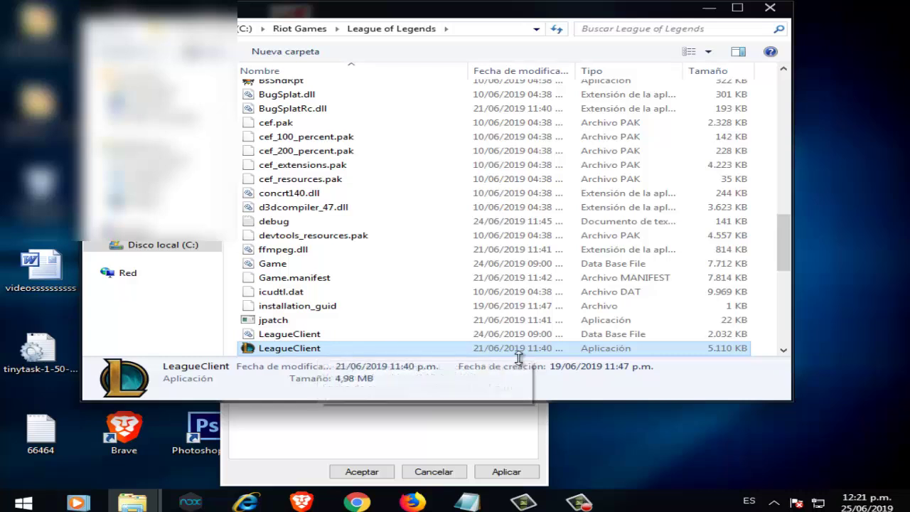
Step: Show the available actions for the LeagueClient application, and put away its folder and the shortcut's properties window
{"action": "right_click", "coordinate": [317, 355]}
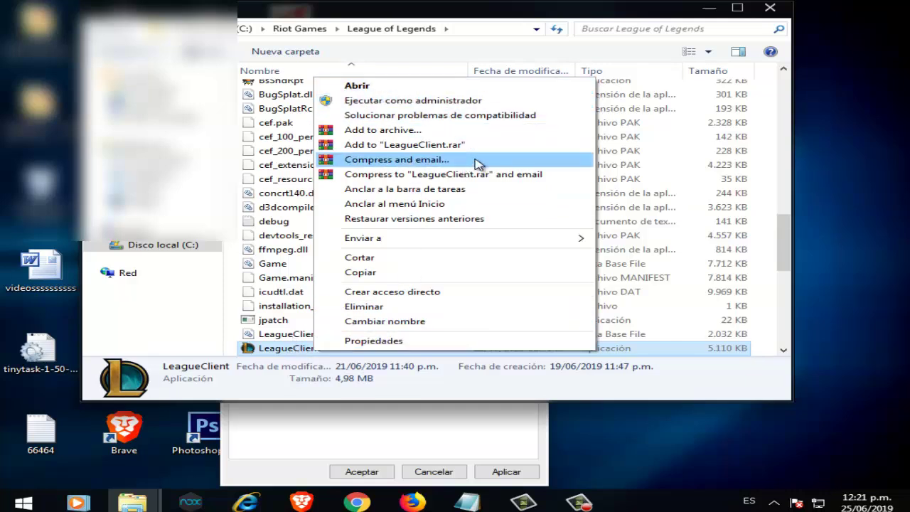
{"action": "left_click", "coordinate": [708, 8]}
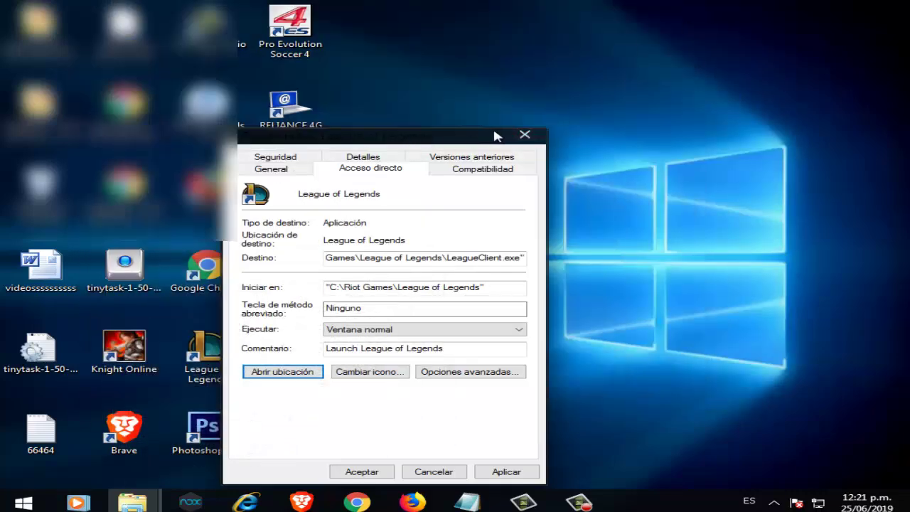
{"action": "left_click", "coordinate": [524, 135]}
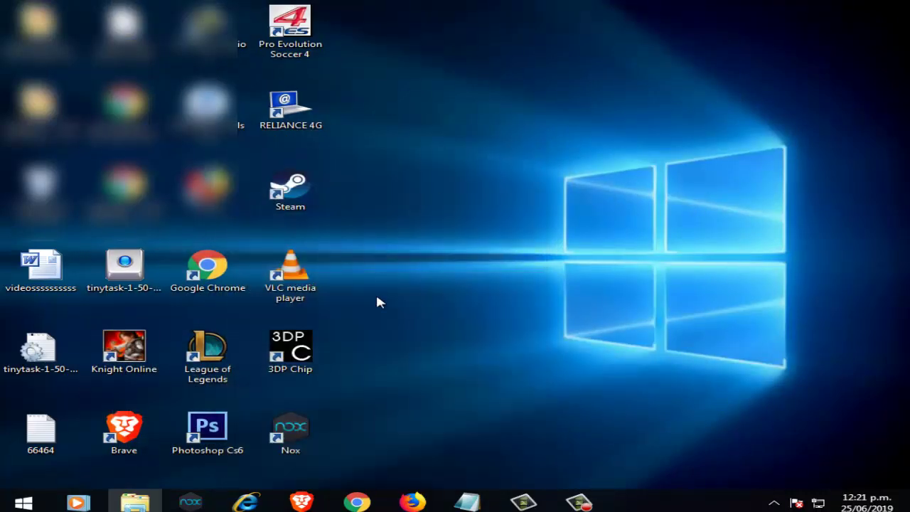
Step: In the League of Legends desktop shortcut's compatibility settings, enable compatibility mode and view the list of Windows versions offered
{"action": "right_click", "coordinate": [220, 346]}
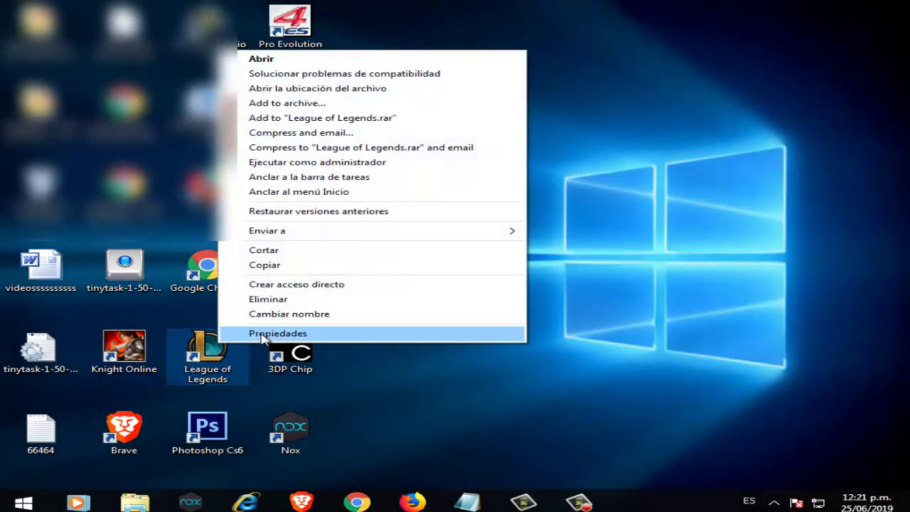
{"action": "left_click", "coordinate": [337, 330]}
{"action": "left_click", "coordinate": [462, 175]}
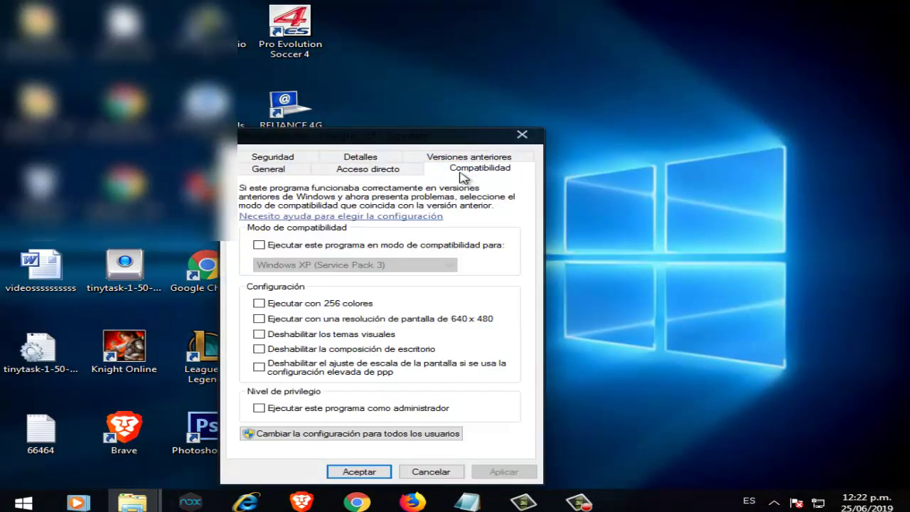
{"action": "left_click", "coordinate": [260, 246]}
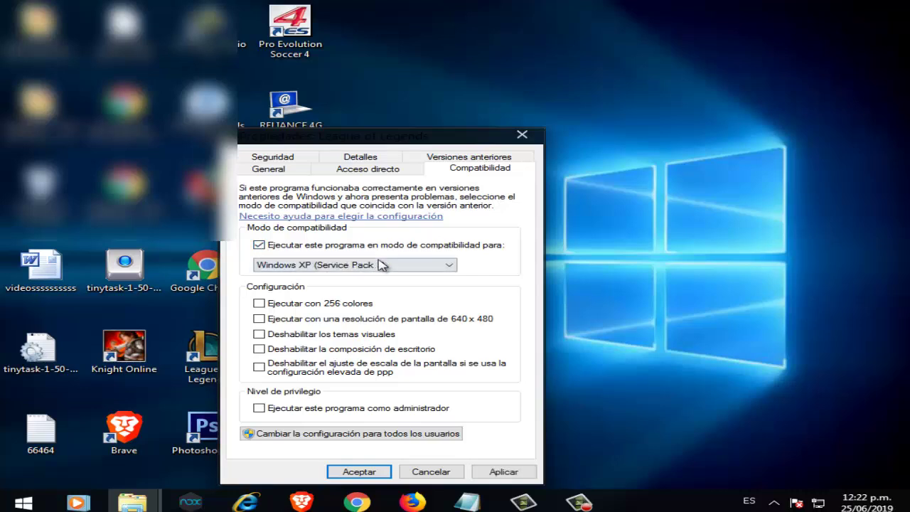
{"action": "left_click", "coordinate": [391, 264]}
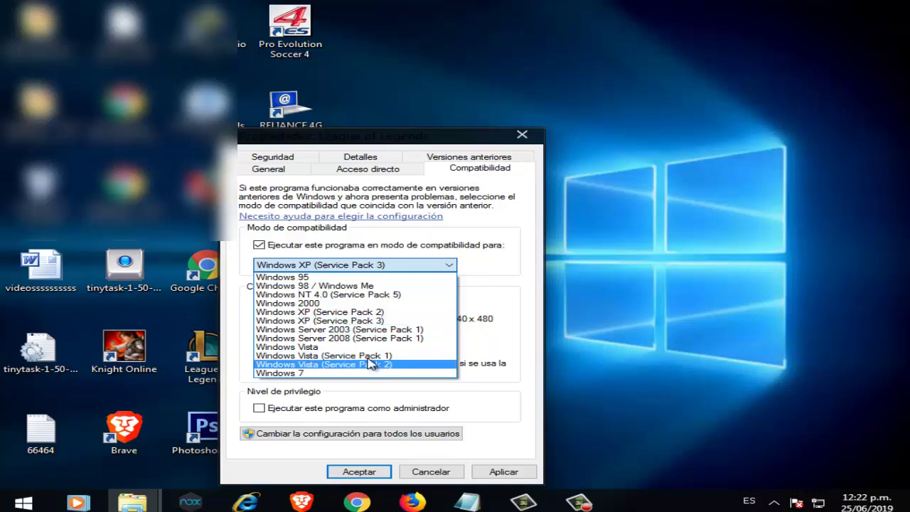
{"action": "left_click", "coordinate": [513, 286]}
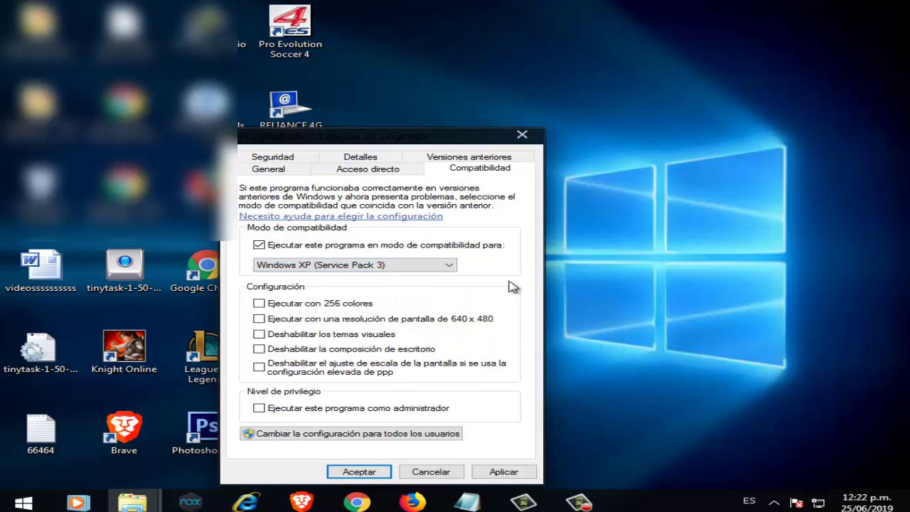
Step: Disable compatibility mode for the shortcut, mark it to run as administrator, and cancel the property changes
{"action": "left_click", "coordinate": [259, 246]}
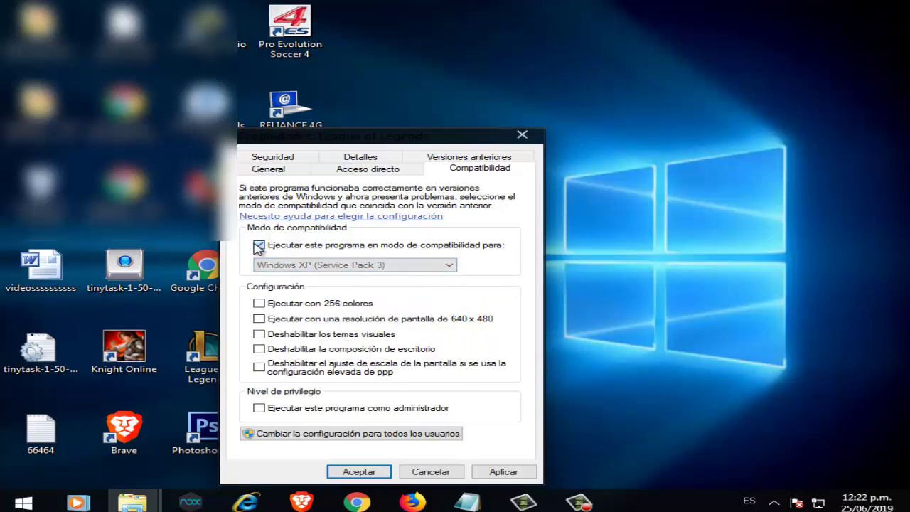
{"action": "left_click", "coordinate": [259, 246]}
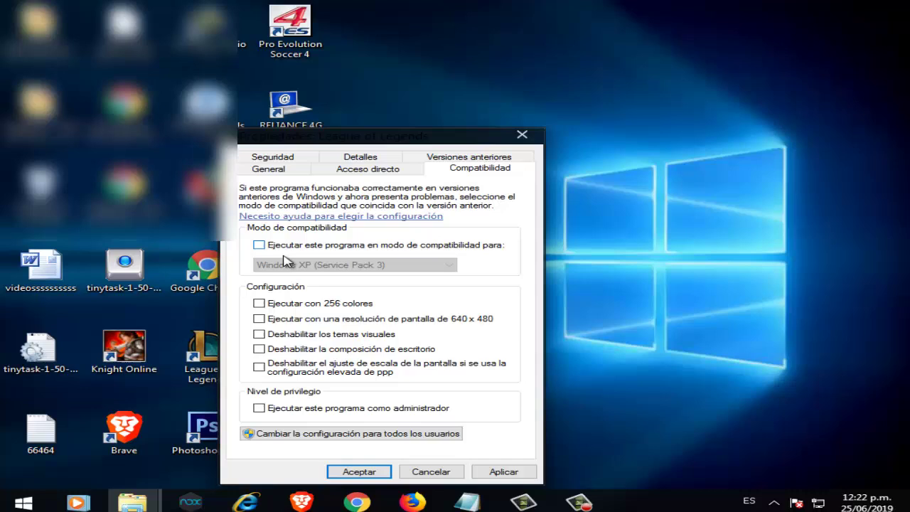
{"action": "left_click", "coordinate": [260, 410]}
{"action": "left_click", "coordinate": [430, 472]}
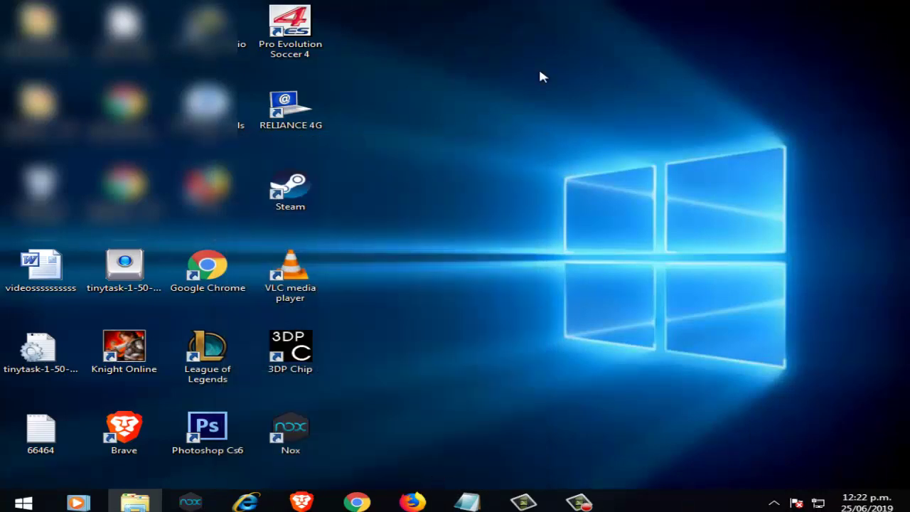
Step: Refresh the Windows desktop twice
{"action": "right_click", "coordinate": [531, 51]}
{"action": "left_click", "coordinate": [605, 91]}
{"action": "right_click", "coordinate": [458, 69]}
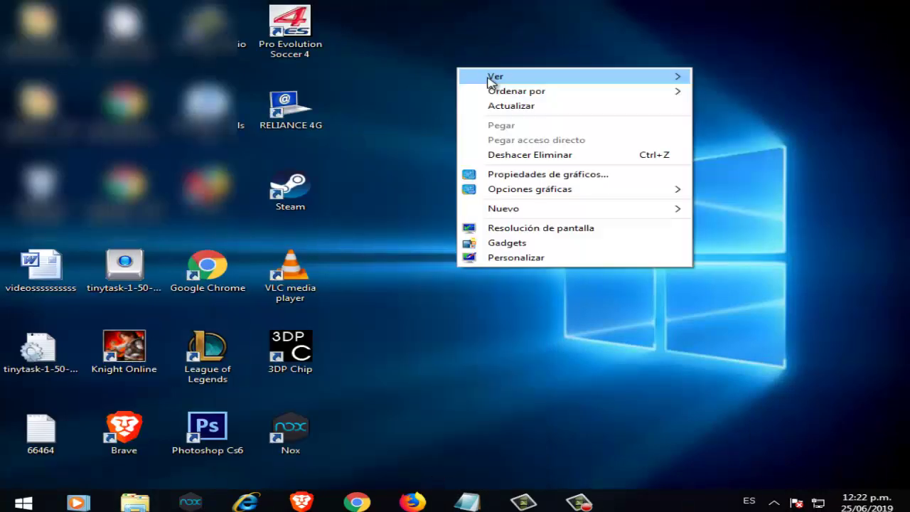
{"action": "left_click", "coordinate": [511, 106]}
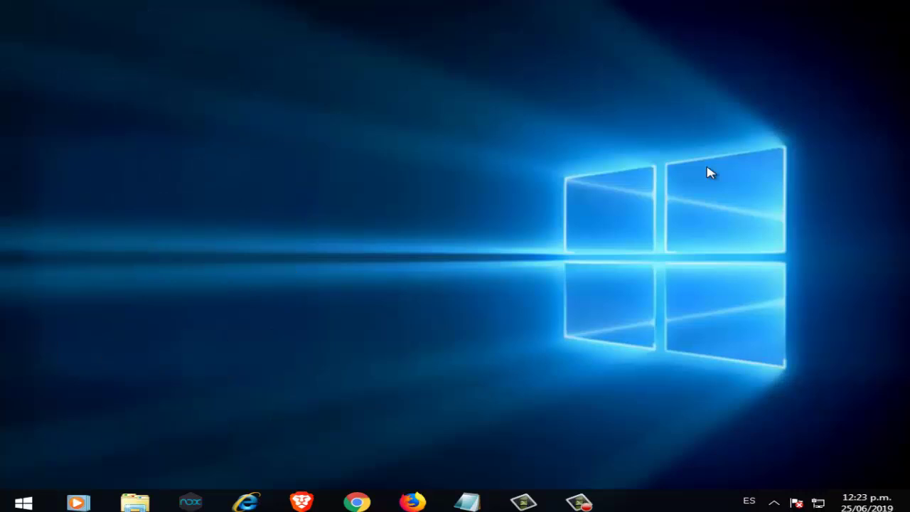